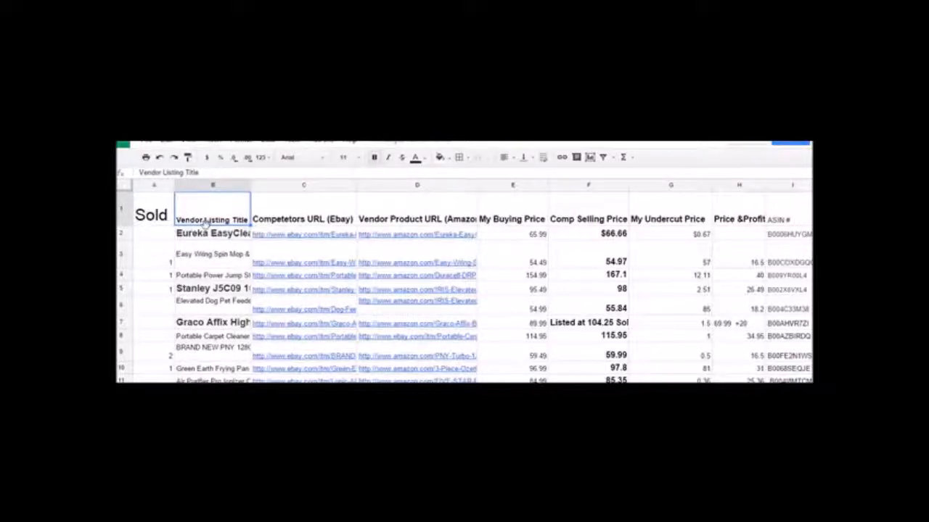
left_click(197, 259)
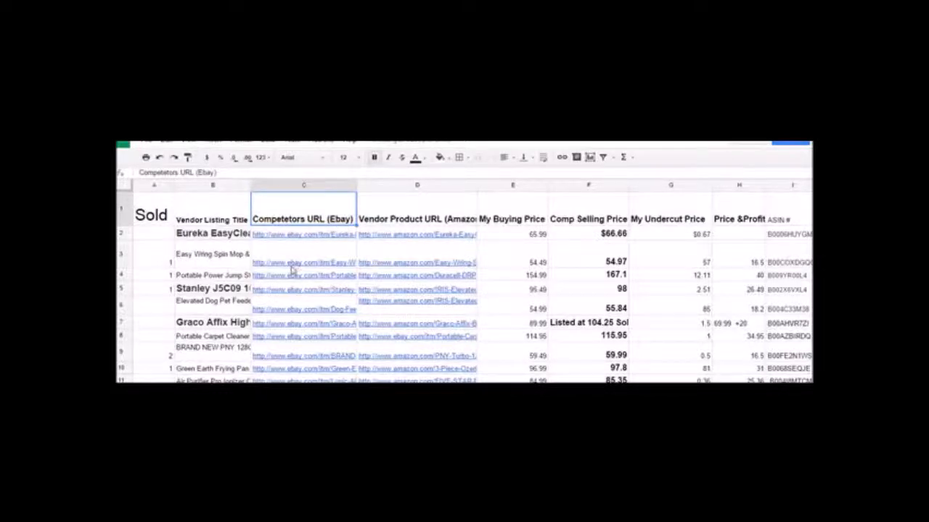
left_click(291, 265)
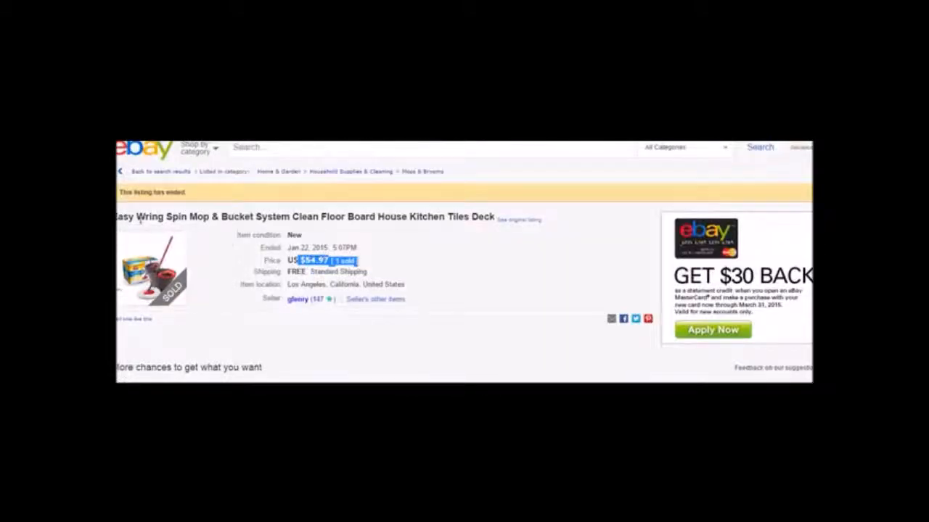
left_click_drag(495, 216, 212, 226)
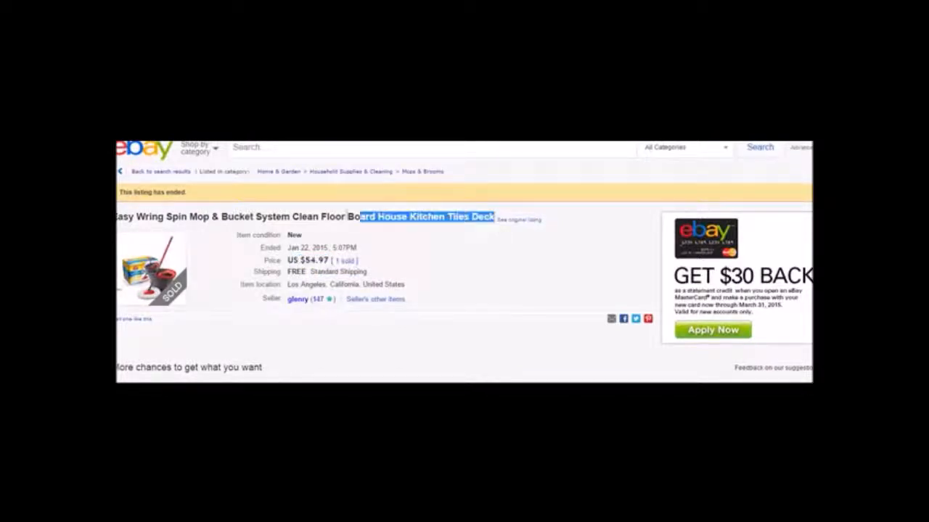
left_click(374, 249)
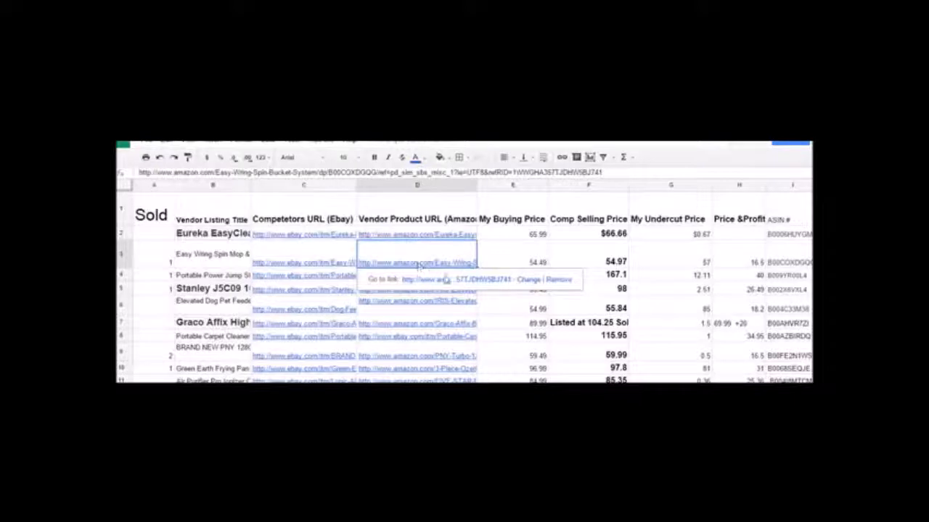
Follow the D3 link to the Amazon spin mop page and highlight its $32.99 price
left_click(432, 281)
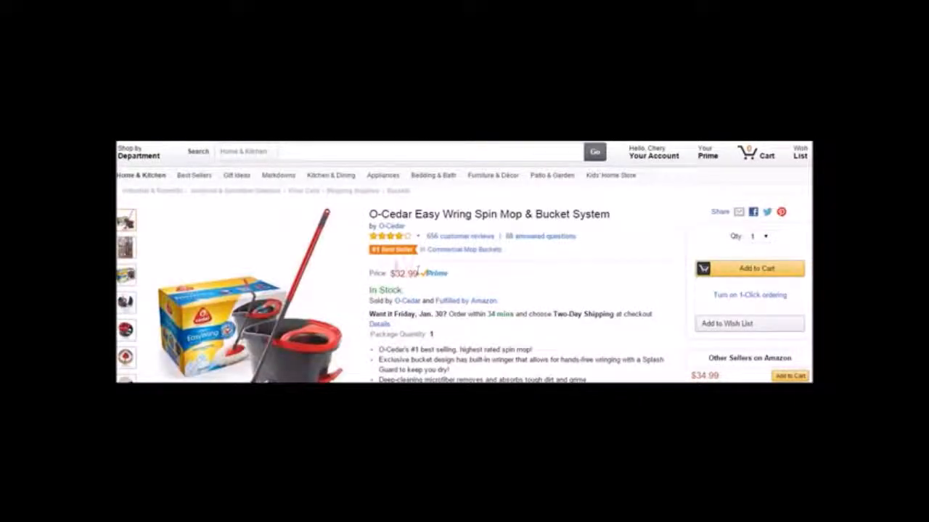
left_click_drag(420, 274, 391, 274)
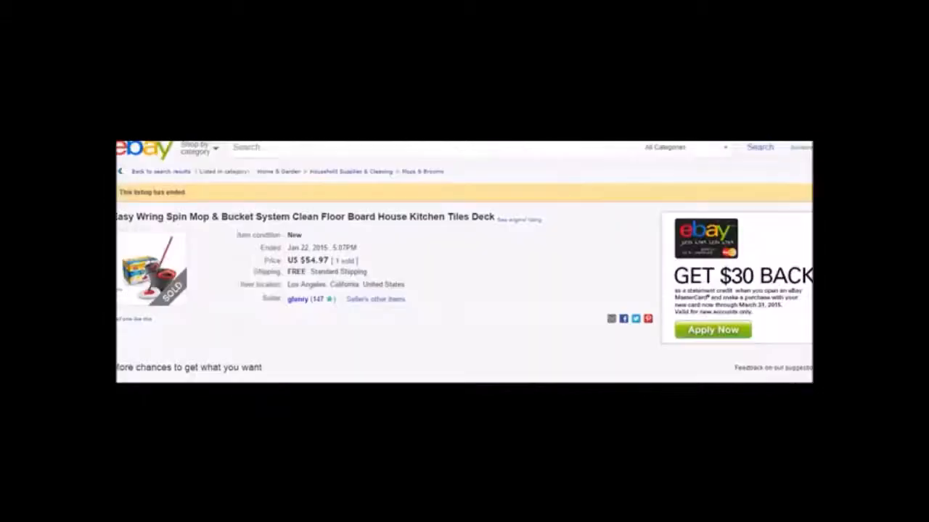
Copy the 54.97 sold price from the eBay listing and return to the tracker sheet
double_click(320, 259)
key("ctrl+c")
key("alt+Tab")
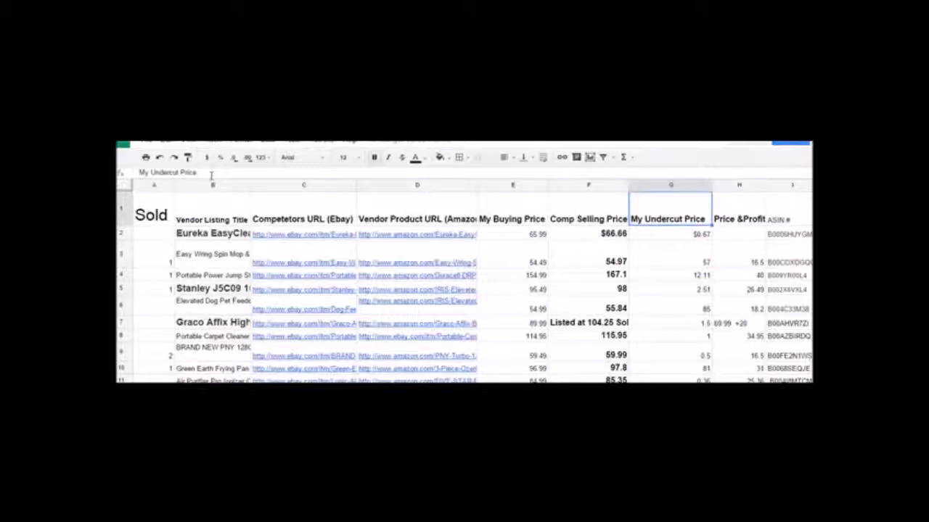
Select the 'My Undercut Price' header text in G1 to rename the column 'Date'
left_click_drag(211, 172, 149, 171)
type("Data")
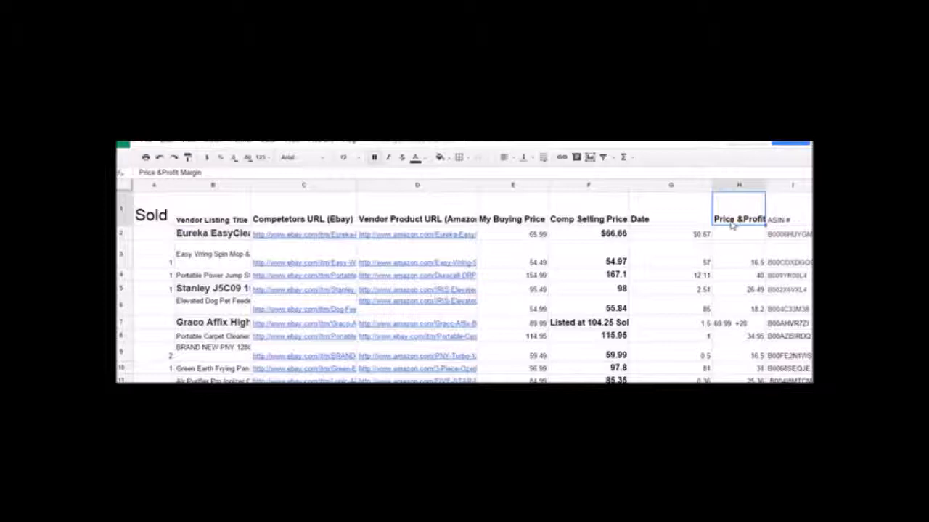
Inspect the 69.99 +20 Price & Profit Margin entry in cell H7
left_click(733, 325)
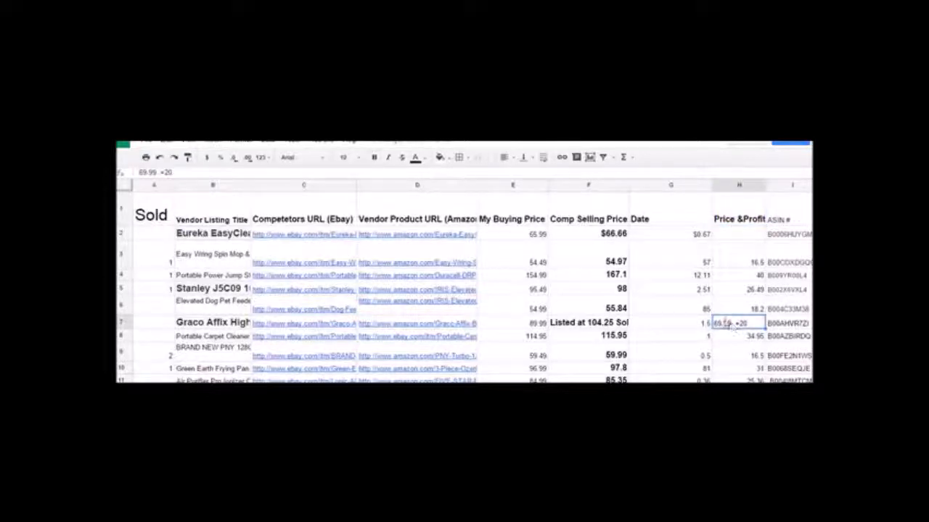
scroll(726, 323, "down", 1)
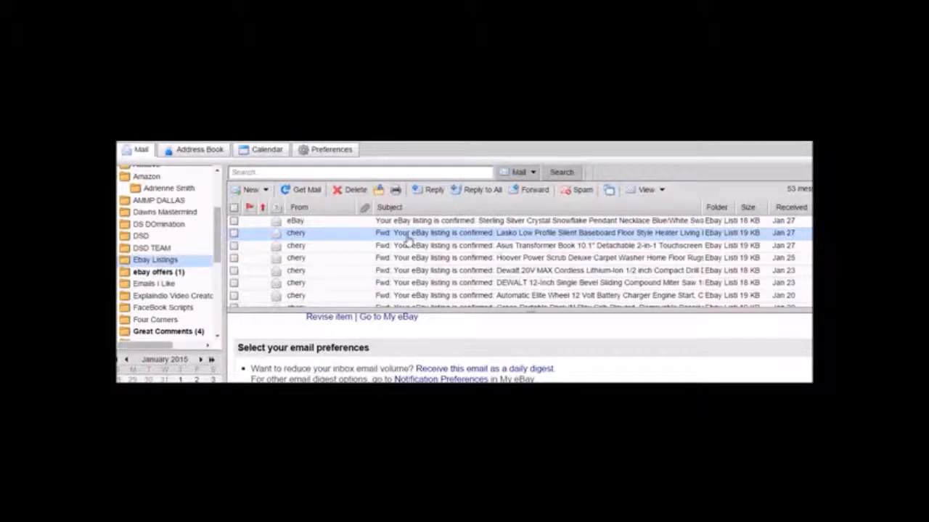
scroll(414, 348, "down", 3)
scroll(414, 353, "up", 5)
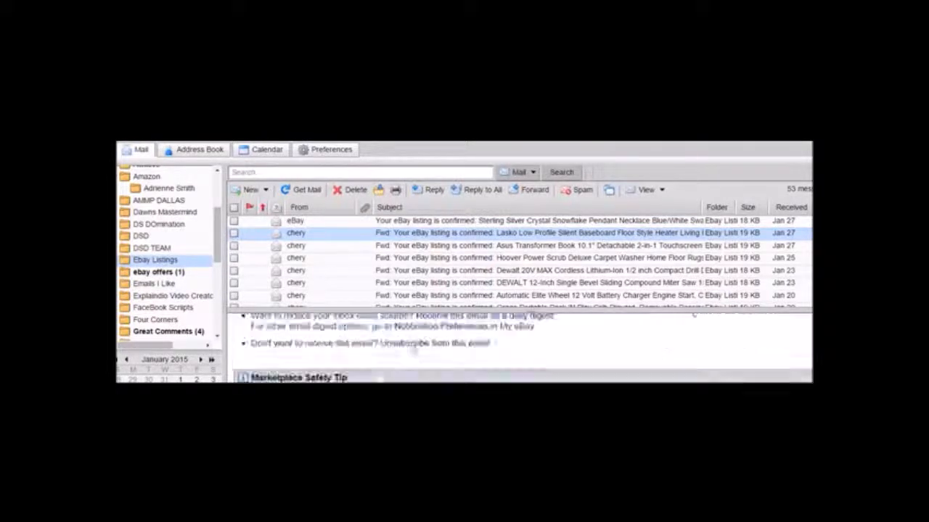
scroll(413, 354, "up", 5)
scroll(413, 353, "up", 2)
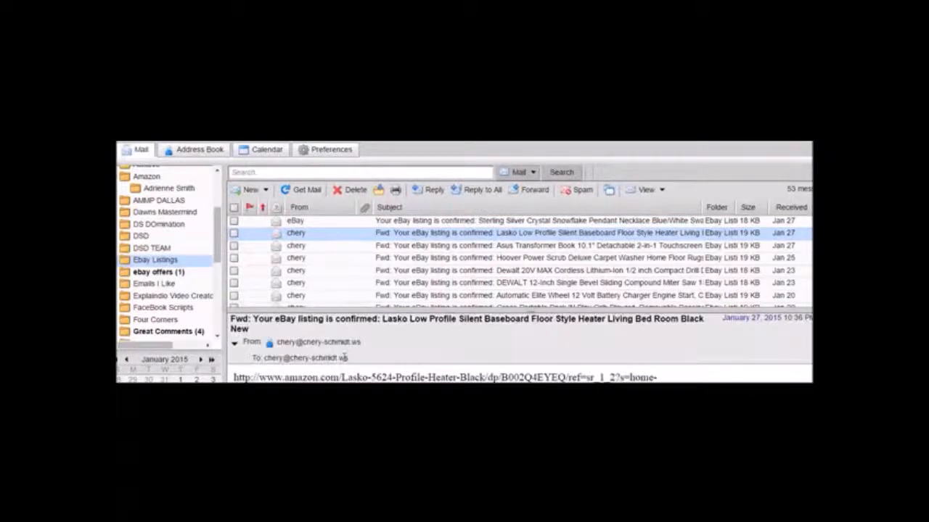
scroll(413, 354, "down", 2)
left_click_drag(233, 325, 744, 338)
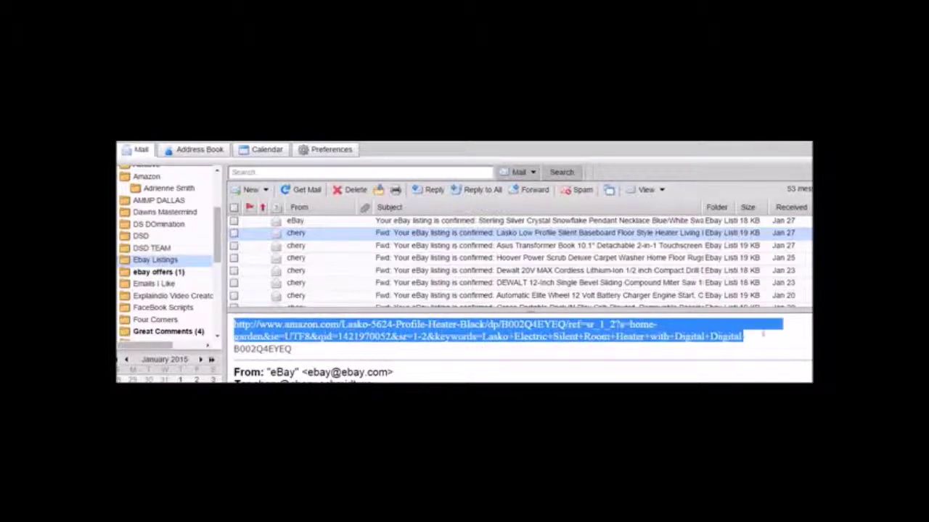
triple_click(305, 349)
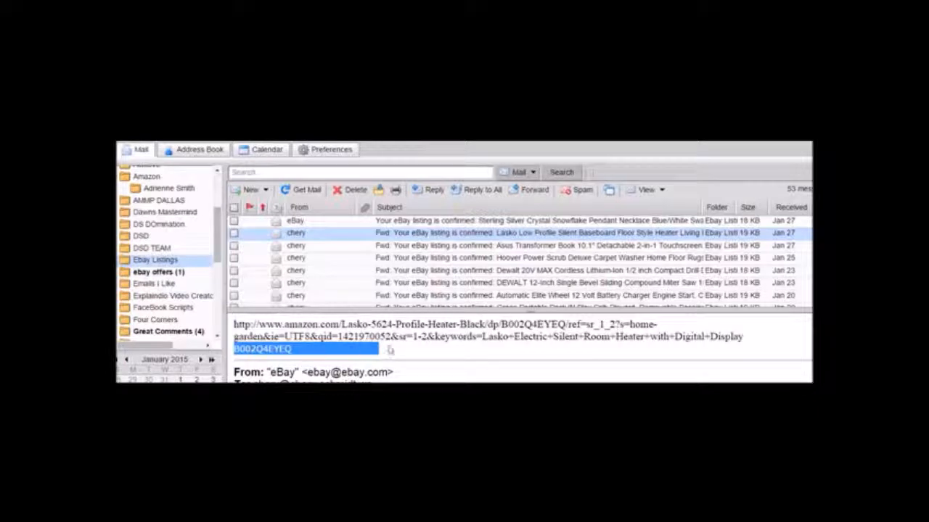
left_click(390, 351)
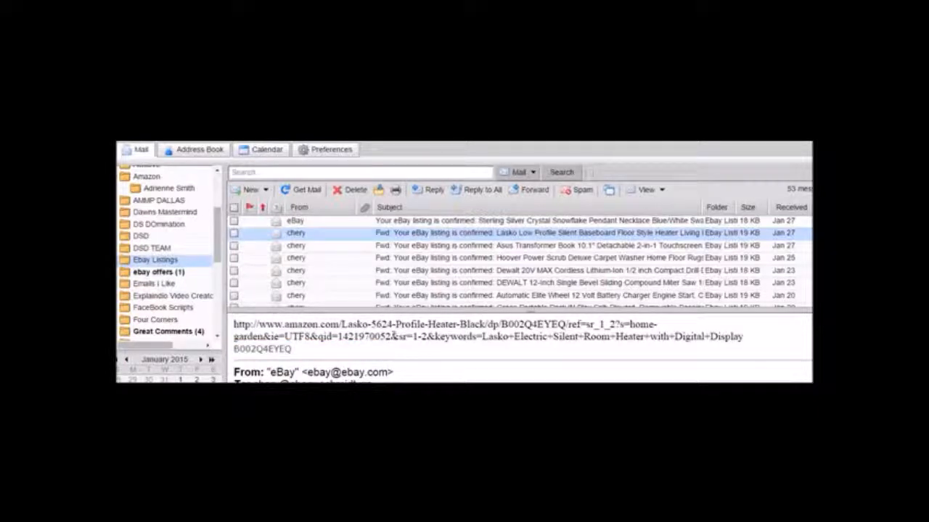